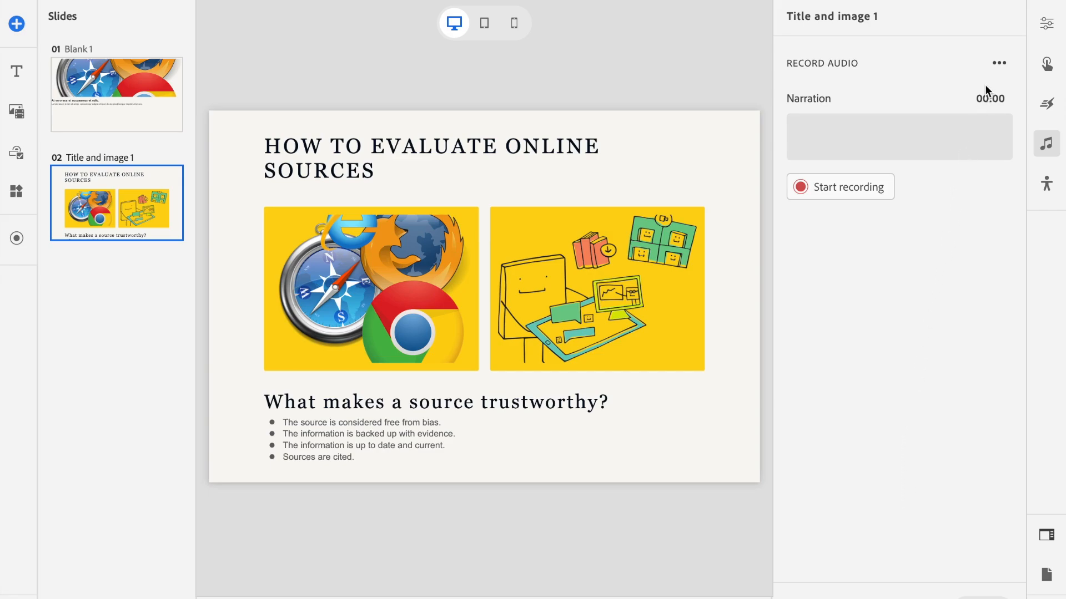
Step: Calibrate the audio input level of the MacBook Air Microphone for recording narration
left_click(998, 64)
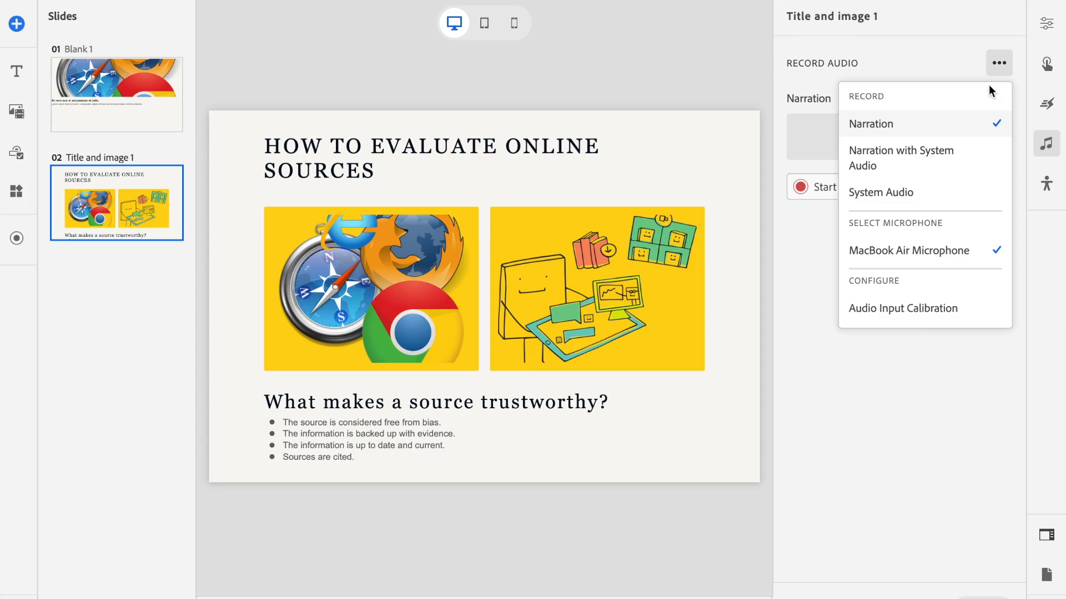
left_click(948, 308)
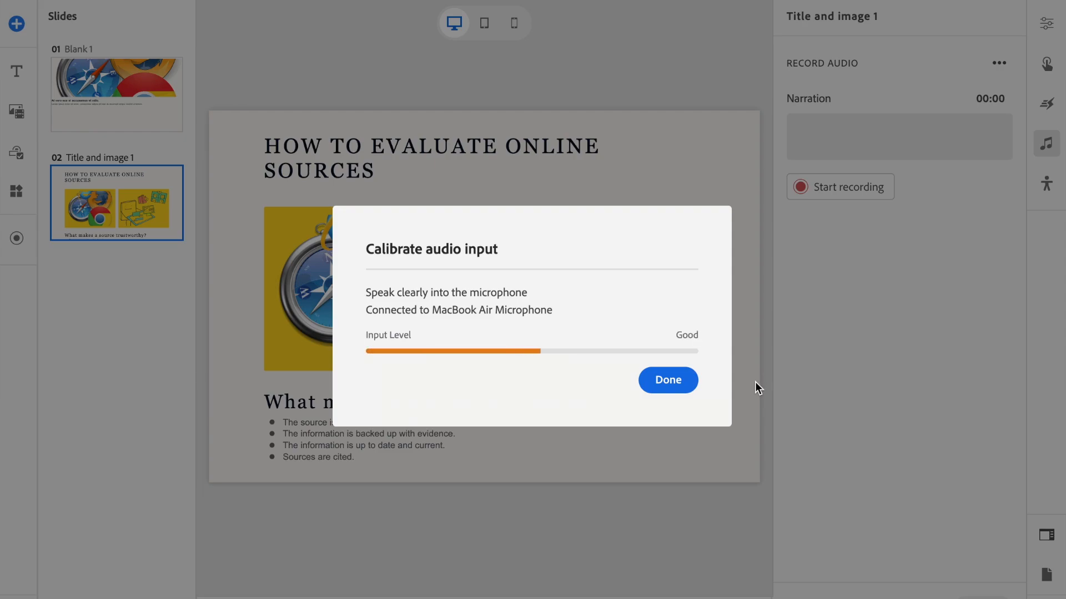
left_click(679, 383)
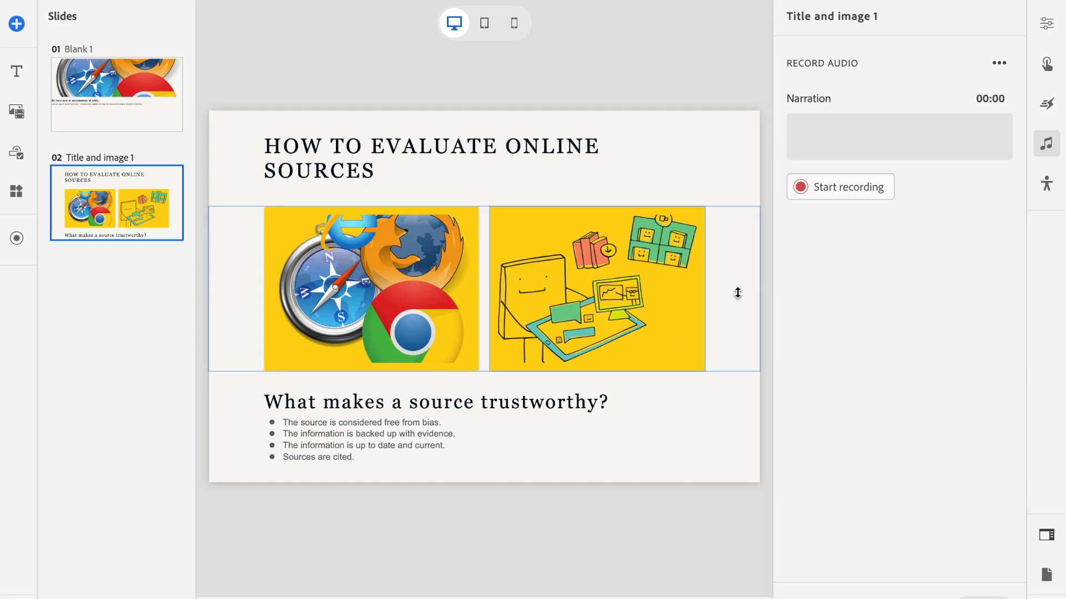
Step: Record about 20 seconds of narration for the Title and image 1 slide and stop the recording
left_click(831, 182)
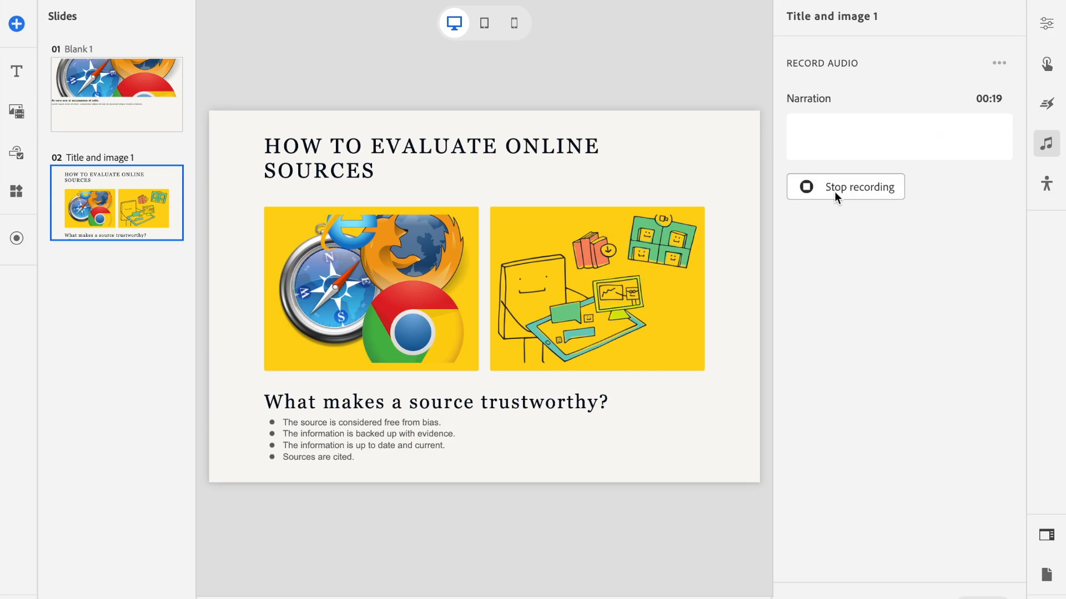
left_click(835, 191)
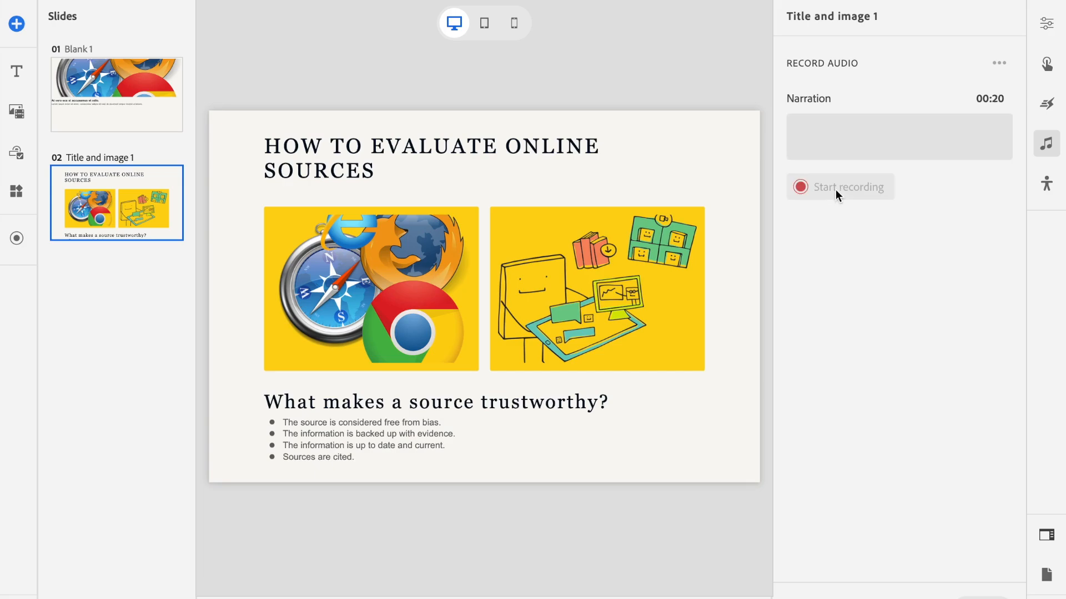
mouse_move(868, 111)
left_click(927, 101)
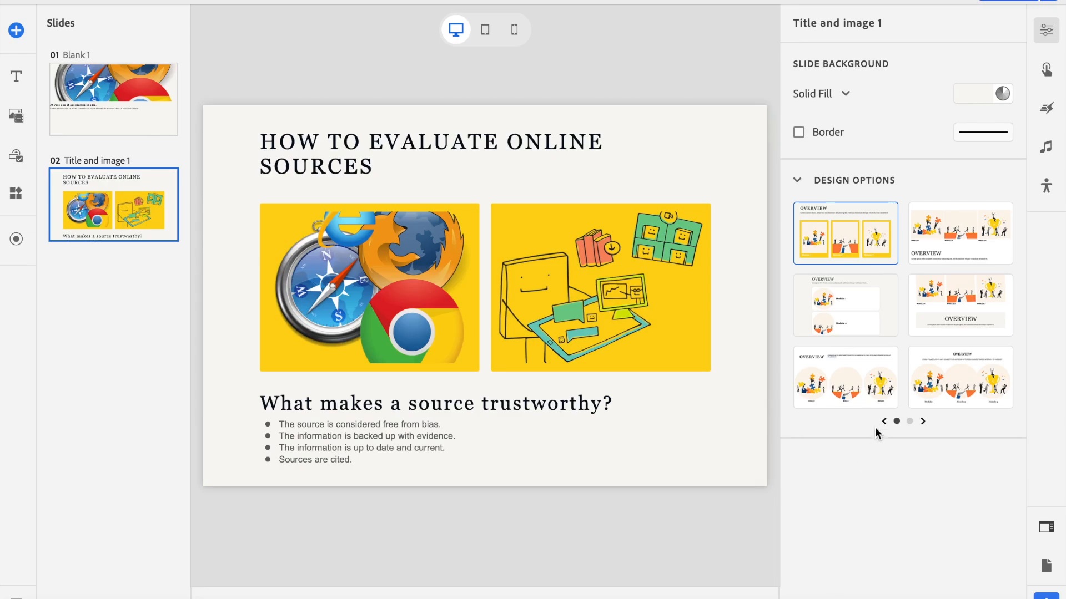
Step: Start generated text-to-speech audio for the slide and set its first caption to "How to evaluate online sources"
left_click(1046, 147)
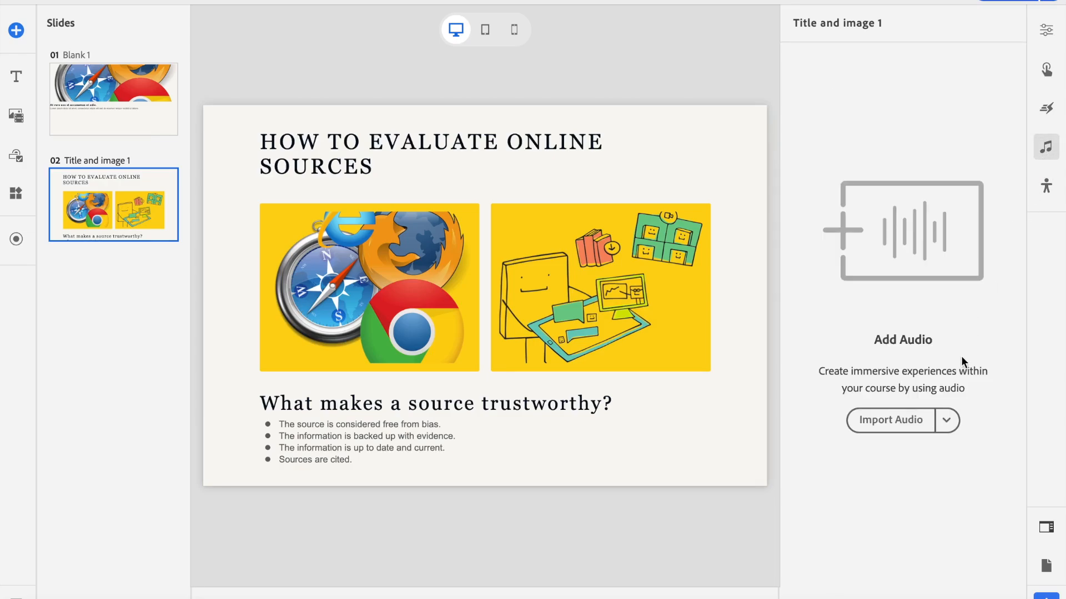
left_click(946, 421)
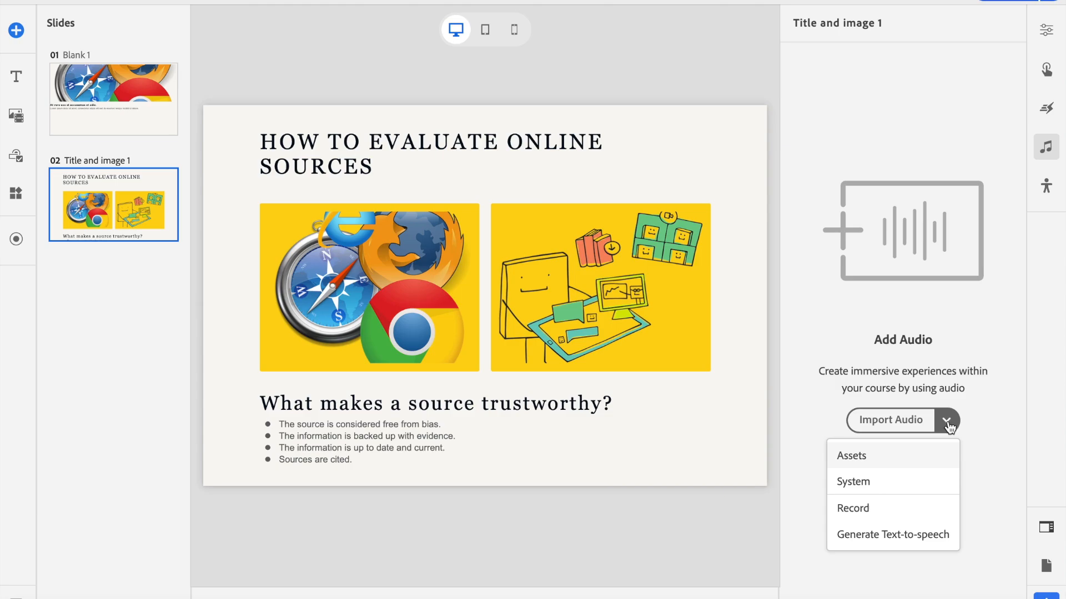
left_click(943, 537)
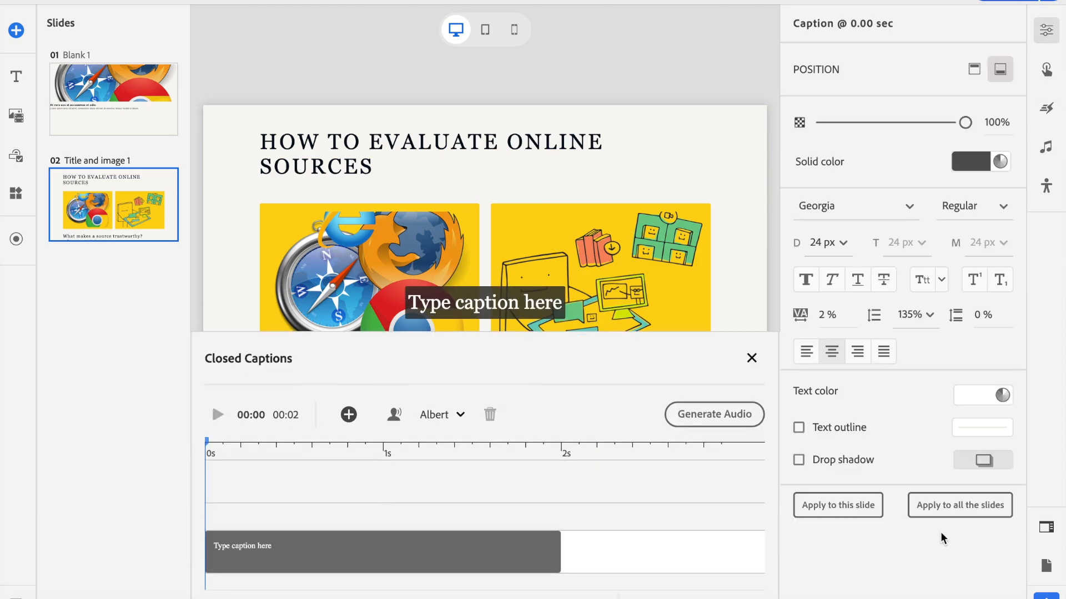
left_click(515, 309)
type("How to evaluate")
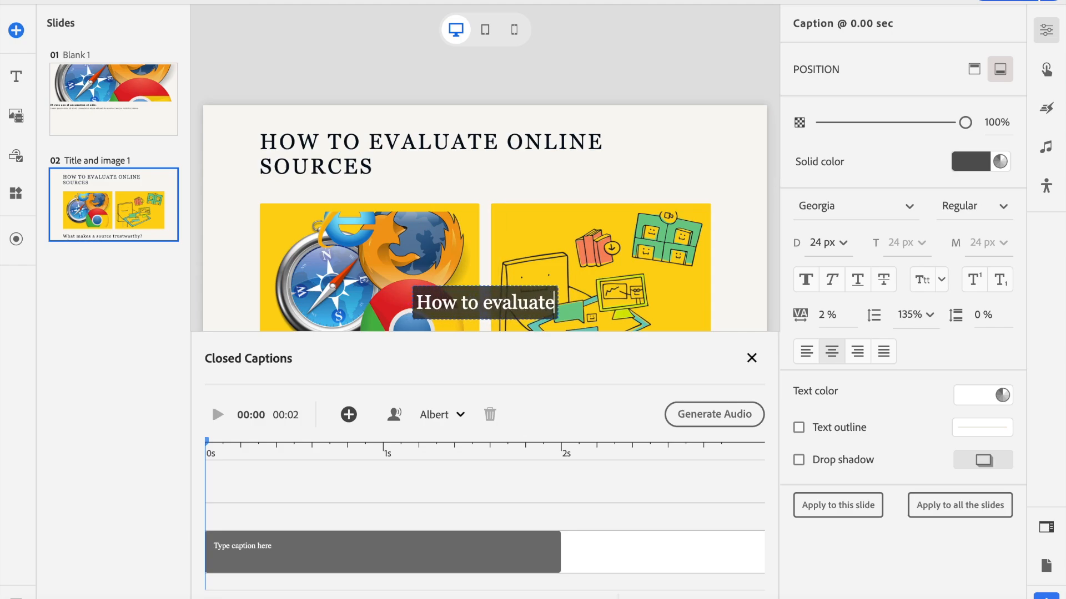
type(" online sources")
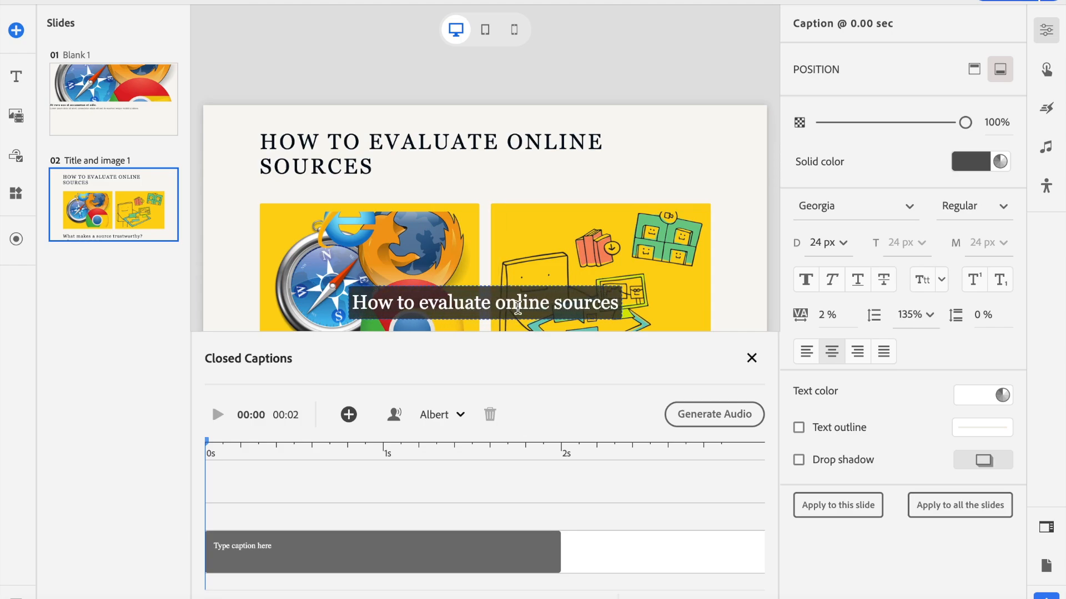
left_click(407, 544)
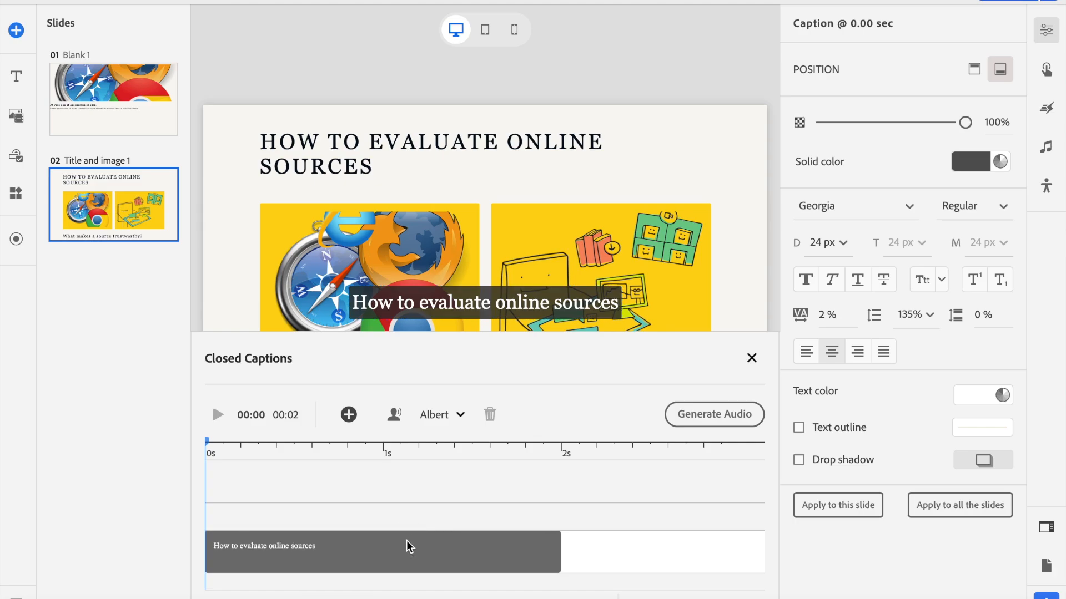
Step: Add a second closed caption reading "What makes a source trustworthy?"
left_click(348, 416)
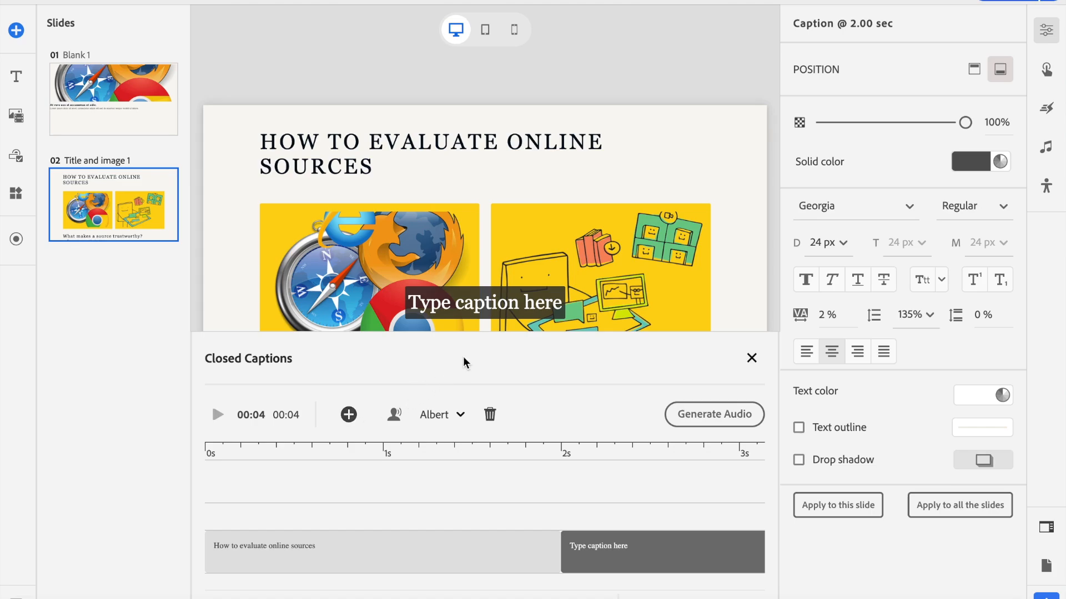
scroll(579, 303, "down", 3)
left_click(560, 302)
type("What makes a source trustworthy?")
Step: Generate the audio for the captions with the Ralph voice and play it back
left_click(450, 416)
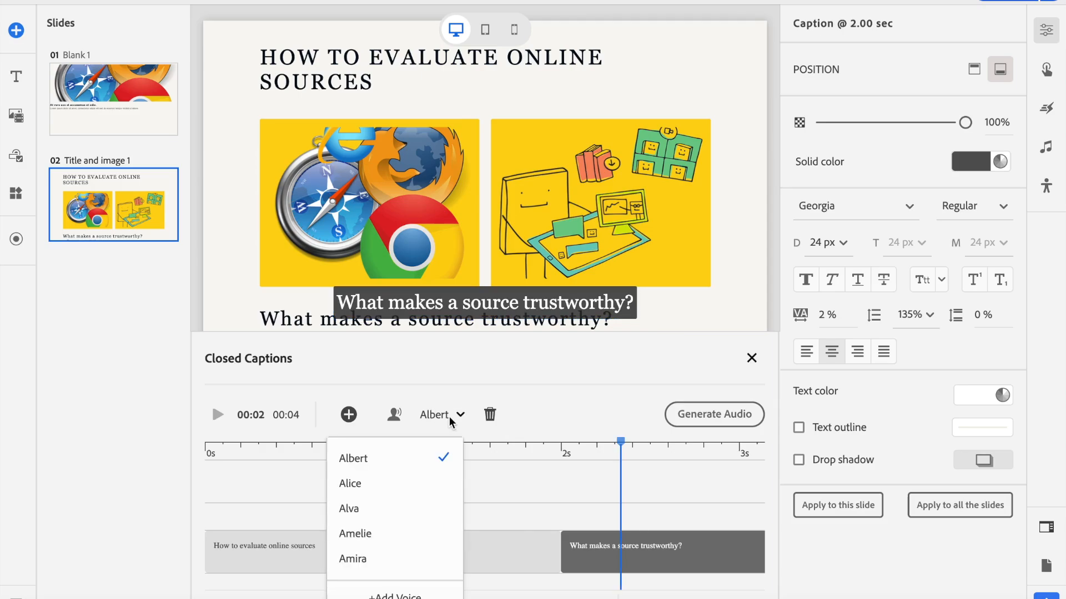
scroll(425, 542, "down", 5)
scroll(426, 543, "down", 10)
scroll(428, 542, "down", 3)
left_click(353, 459)
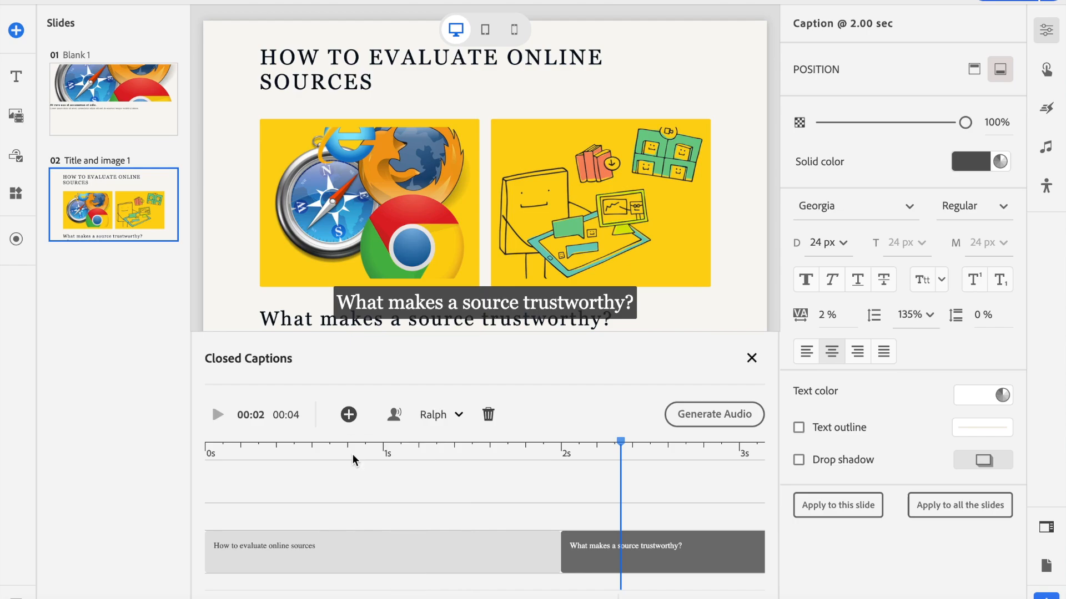
left_click(698, 420)
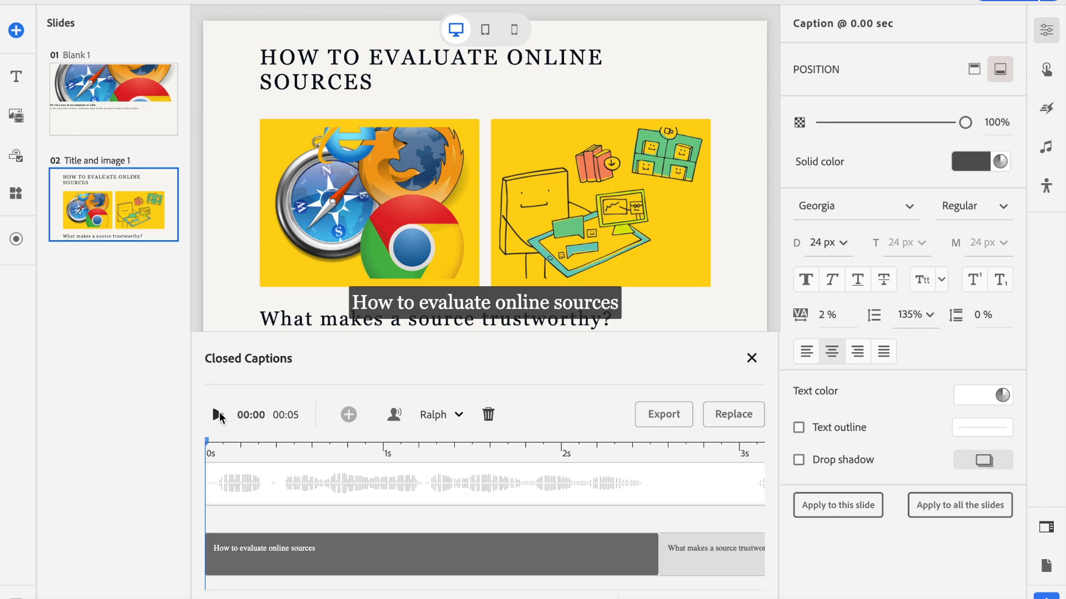
left_click(218, 415)
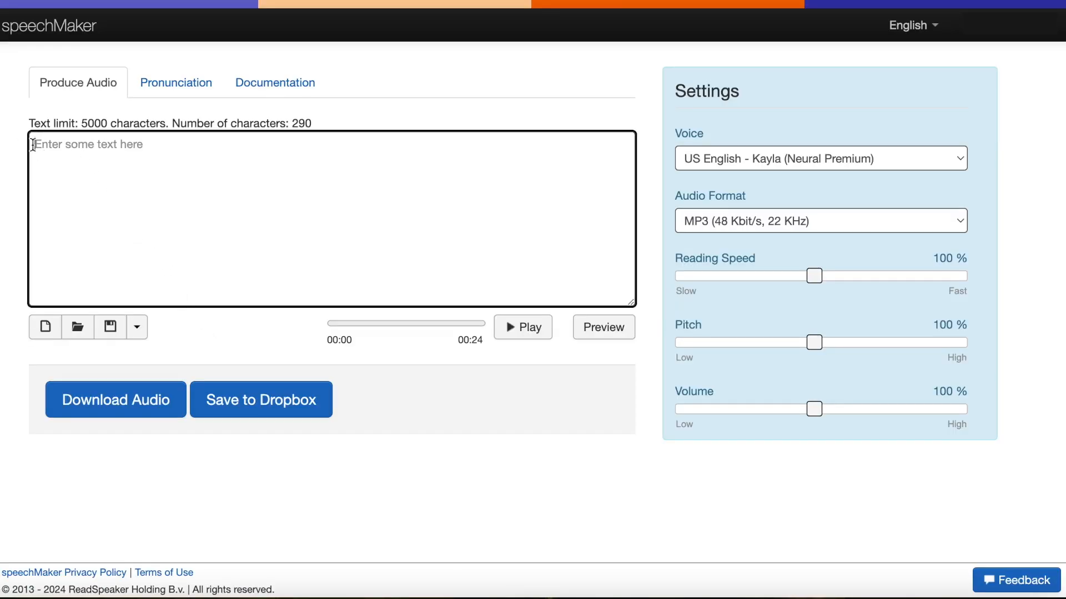
Step: Switch to speechMaker, enter the slide's title, subheading and four bullet lines, and preview them at 105% reading speed, 94% pitch and 110% volume
type("How To Evaluate Online Sources  What makes a source trustworthy?  The source is considered free from bias. The information is backed up with evidence. The information is up to date and current. Sources are cited.")
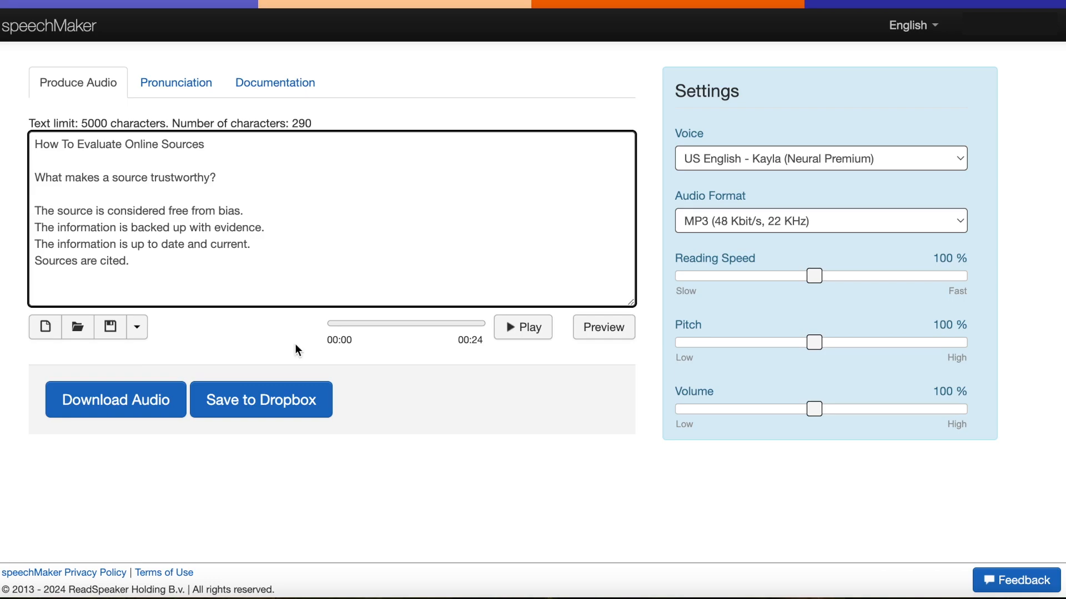
left_click_drag(815, 278, 822, 278)
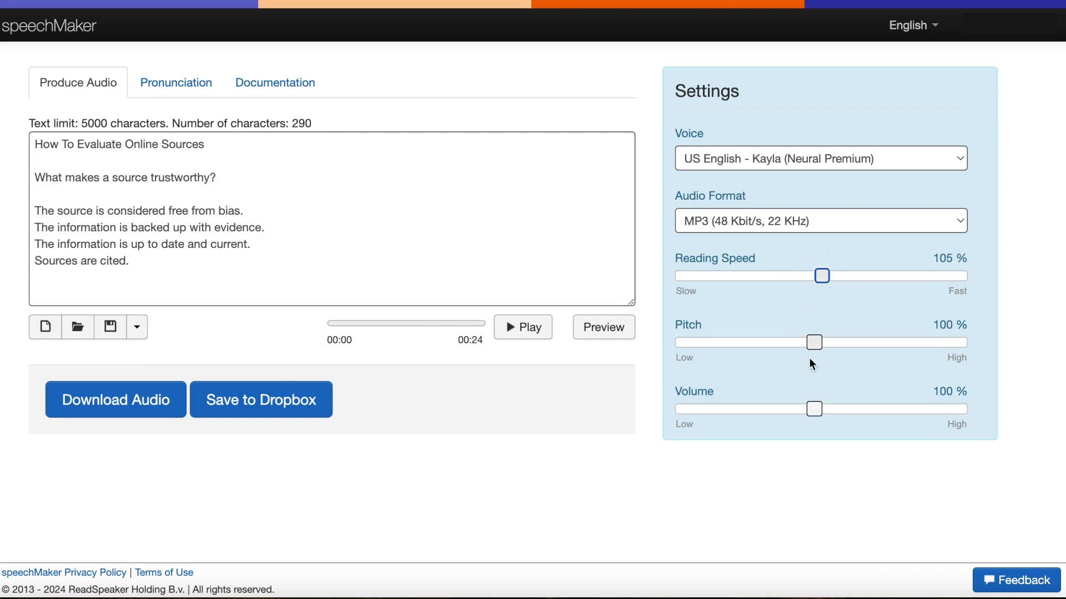
left_click_drag(813, 342, 807, 354)
left_click_drag(814, 409, 830, 411)
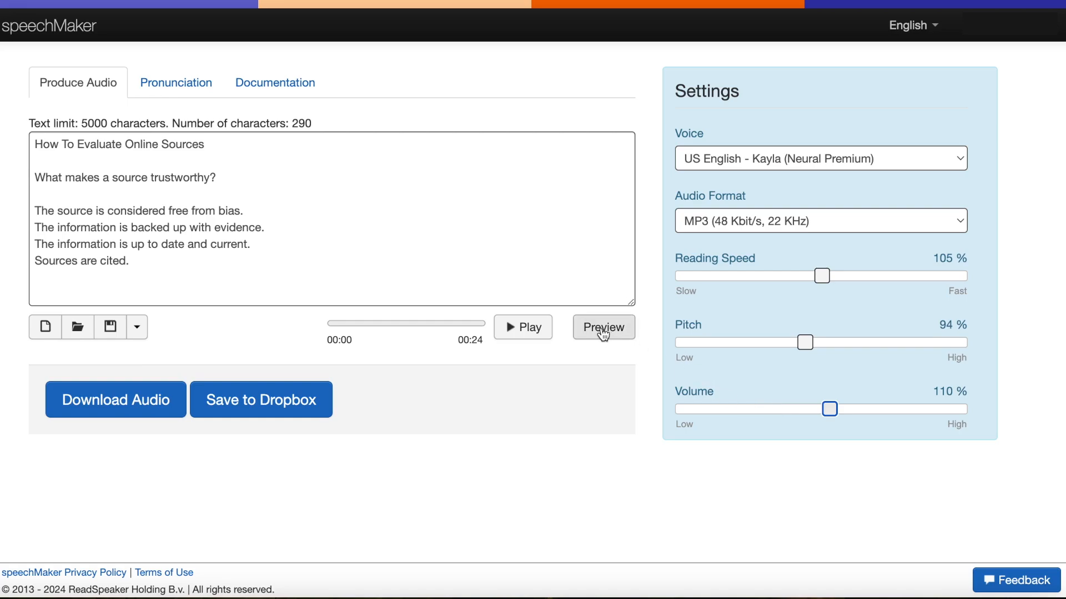
left_click(603, 333)
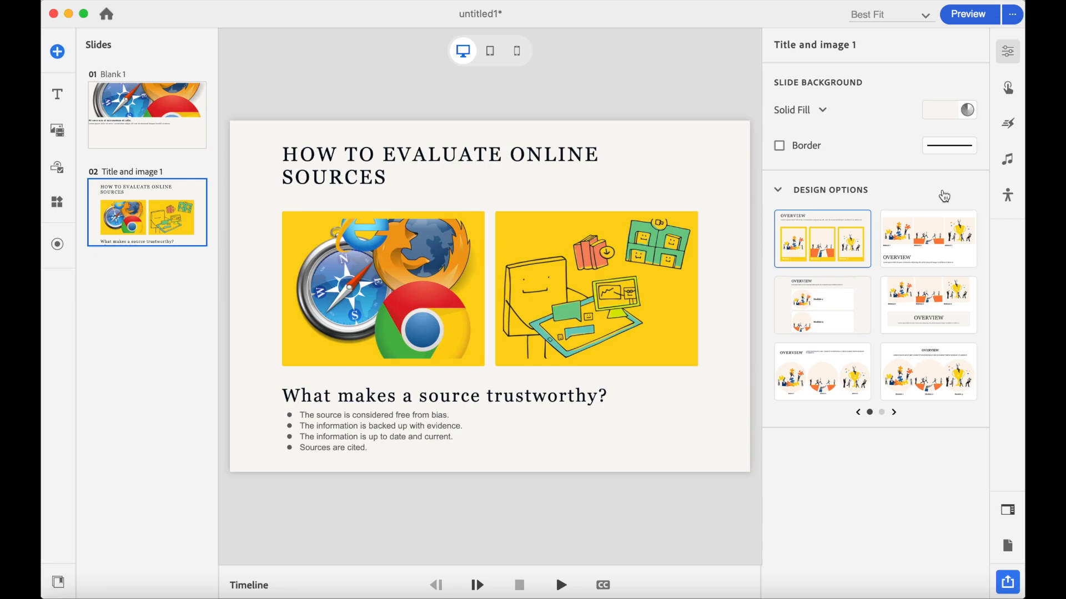
Step: Switch to Adobe Captivate and import Online course narration.wav from the computer as audio for the Title and image 1 slide
left_click(1009, 161)
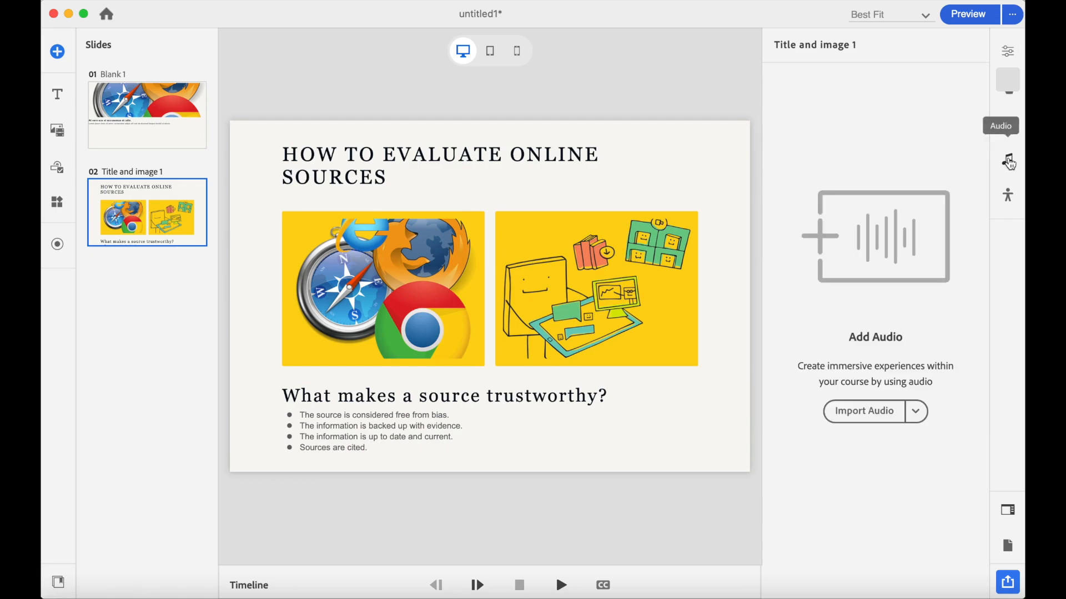
left_click(917, 412)
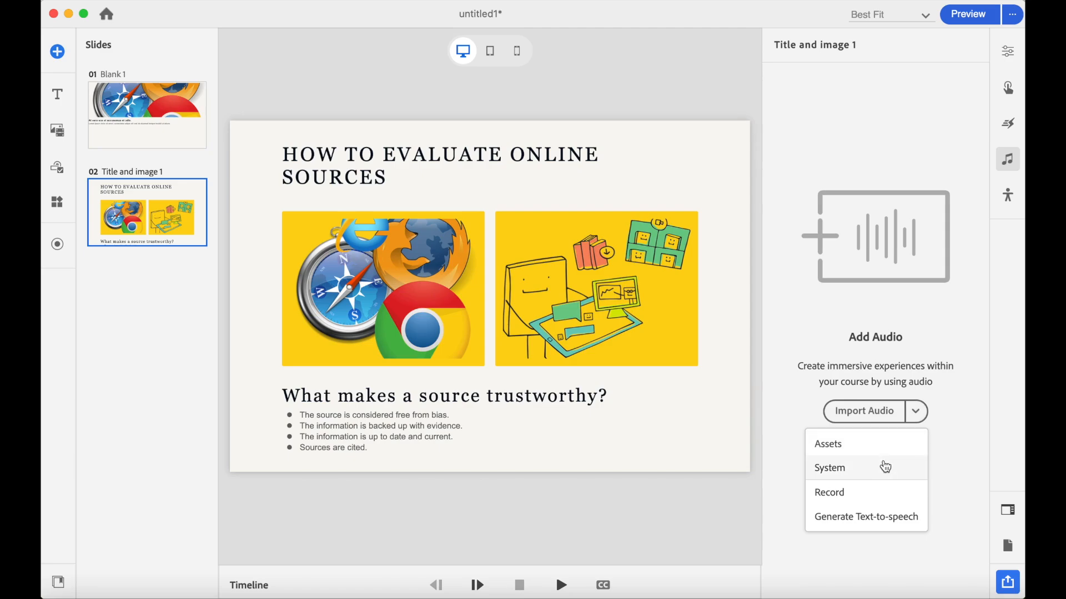
left_click(876, 475)
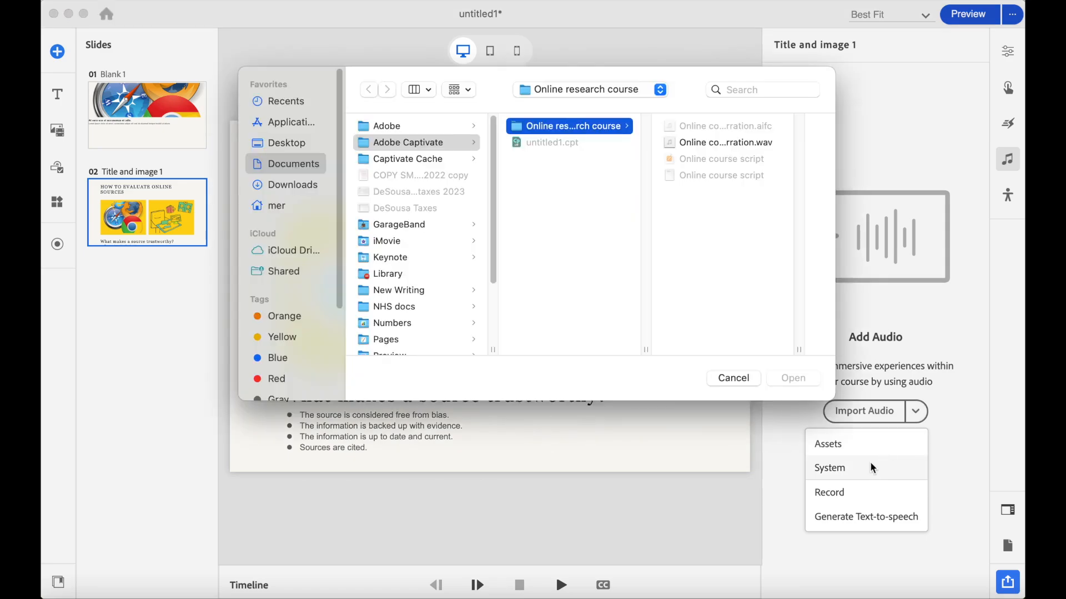
left_click(726, 143)
left_click(791, 379)
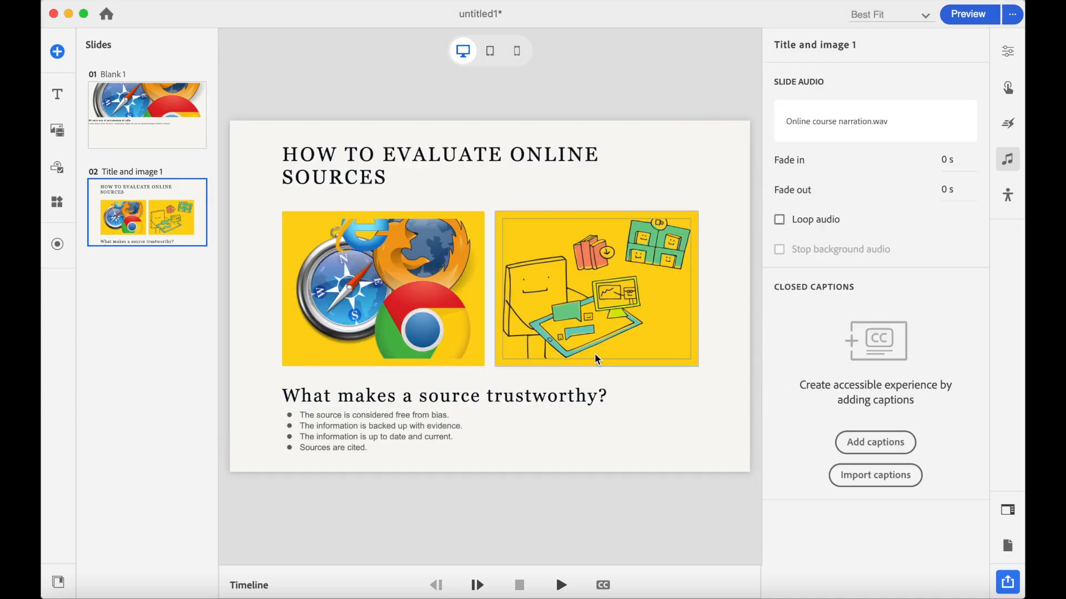